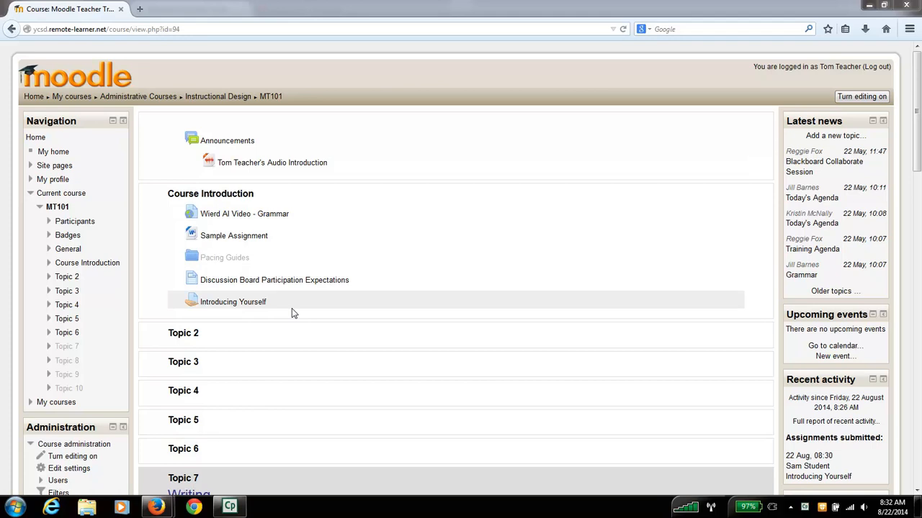
# Step: Open the list of all submissions for the Introducing Yourself assignment
pyautogui.click(247, 303)
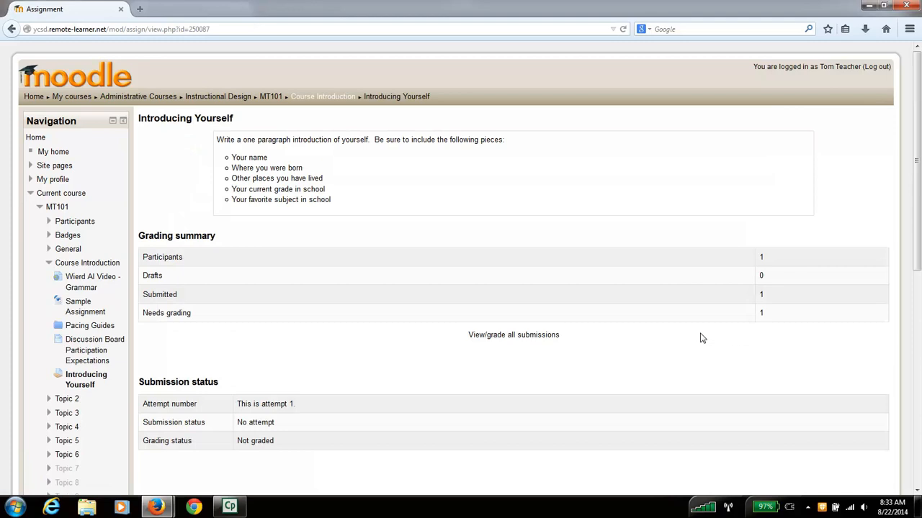
pyautogui.click(513, 335)
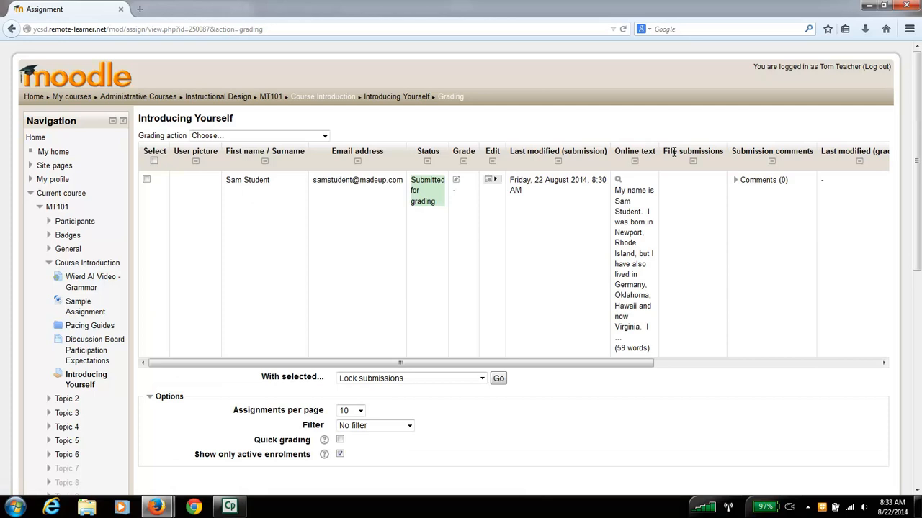
# Step: Read the full online text of the student's submission and return to the submissions list
pyautogui.click(618, 180)
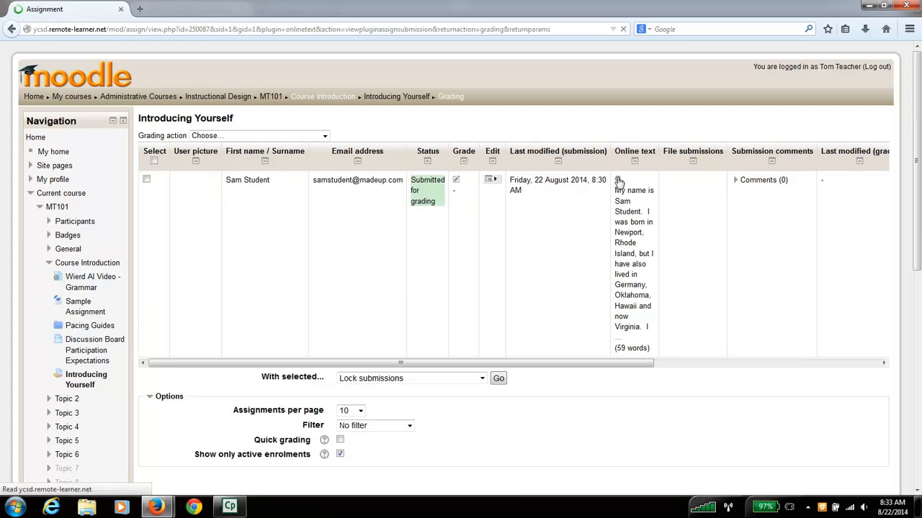
pyautogui.moveTo(429, 248); pyautogui.dragTo(139, 238)
pyautogui.click(219, 276)
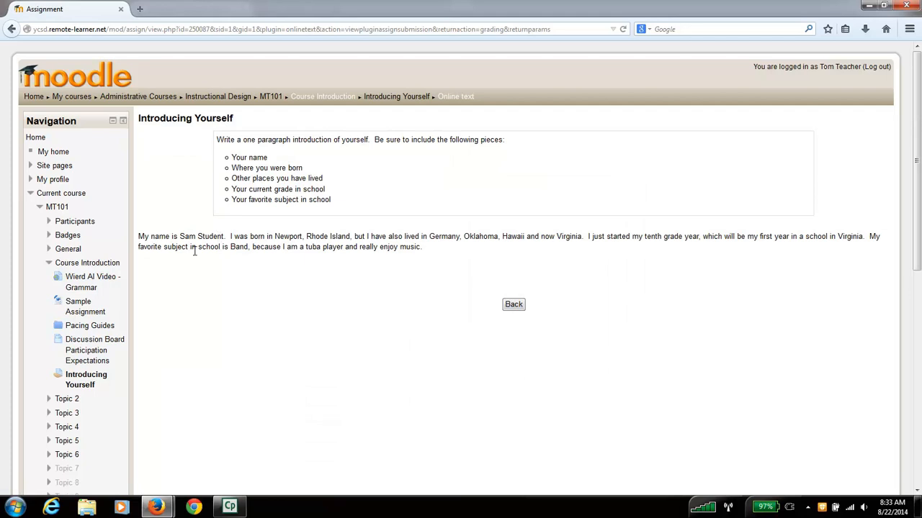
pyautogui.click(514, 305)
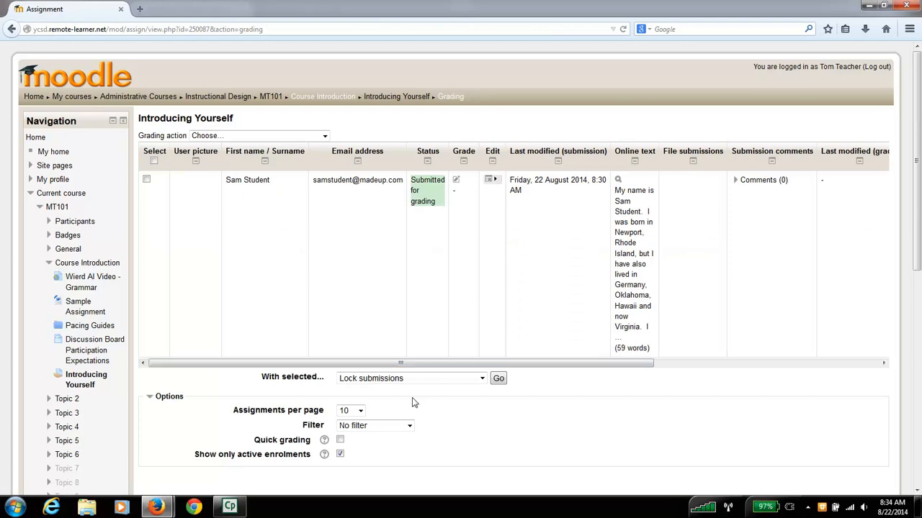
# Step: Try quick grading by entering a grade of 100 for the student, and turn it off again without saving
pyautogui.click(340, 441)
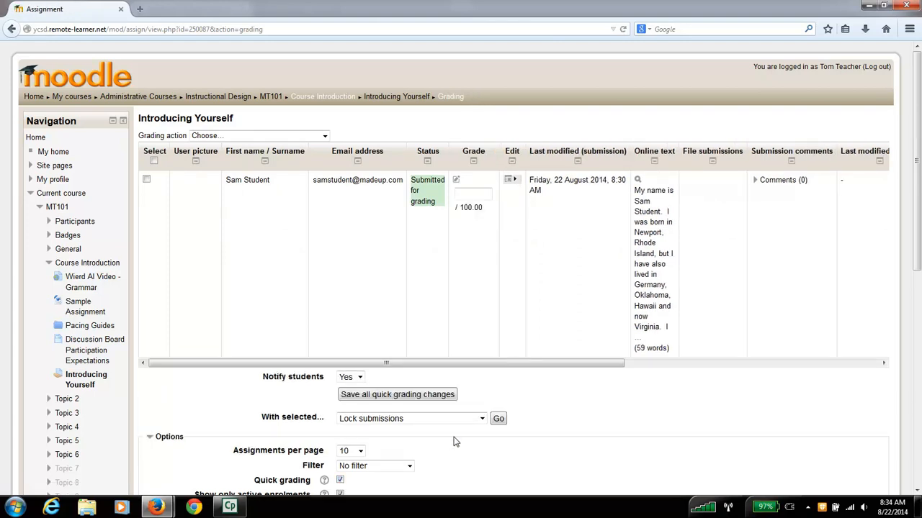
pyautogui.click(474, 196)
pyautogui.write('100')
pyautogui.scroll(-3, 530, 238)
pyautogui.scroll(-2, 530, 238)
pyautogui.scroll(1, 530, 238)
pyautogui.scroll(3, 530, 238)
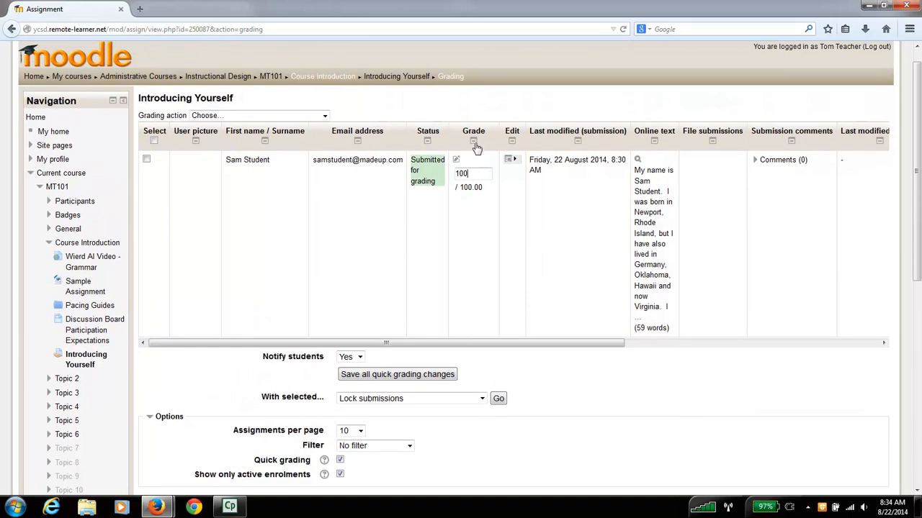
pyautogui.click(340, 461)
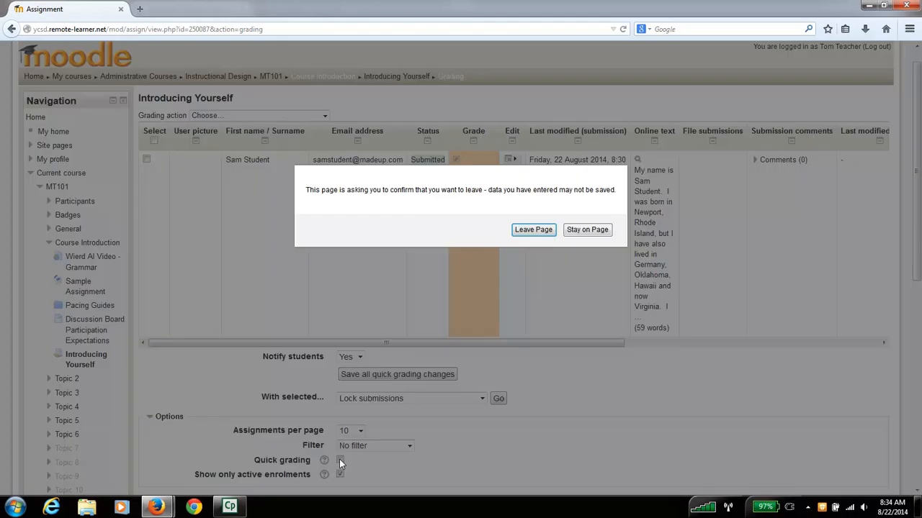
pyautogui.click(533, 230)
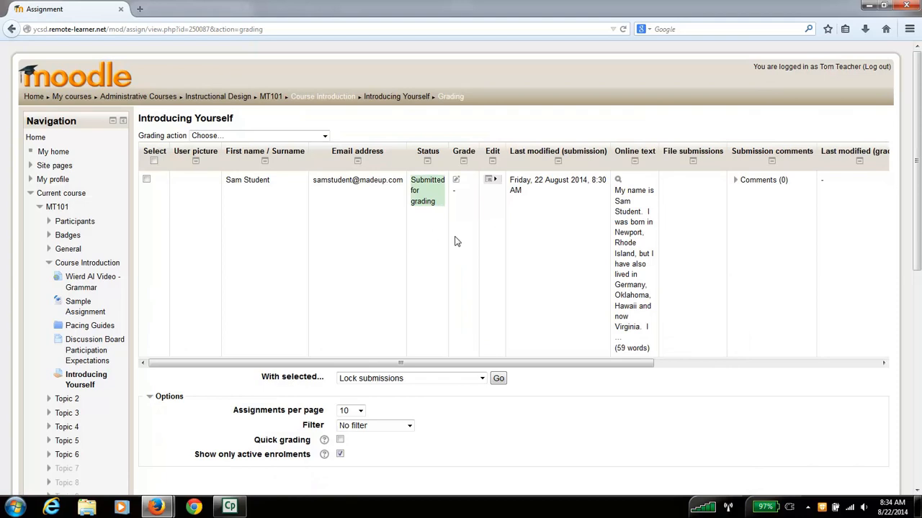
# Step: Open the grading form for the student's submission and enter a grade of 100 out of 100
pyautogui.click(457, 184)
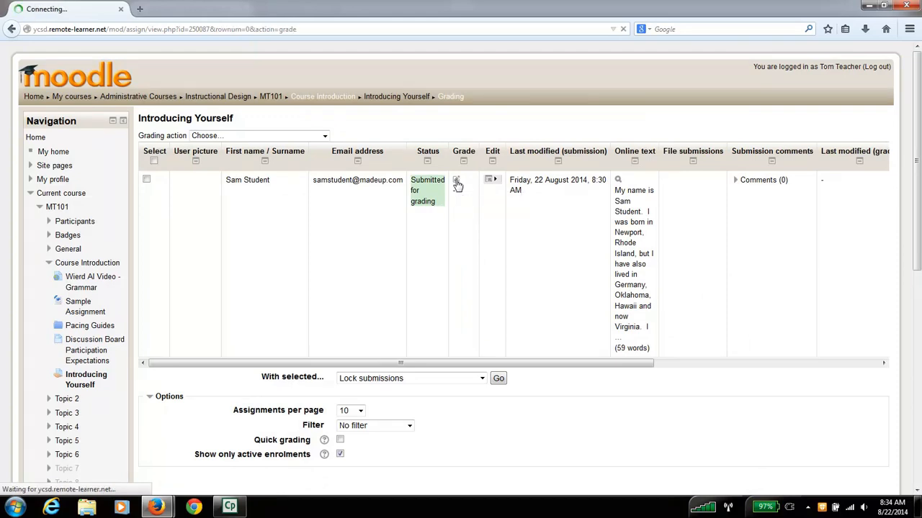
pyautogui.scroll(-3, 390, 232)
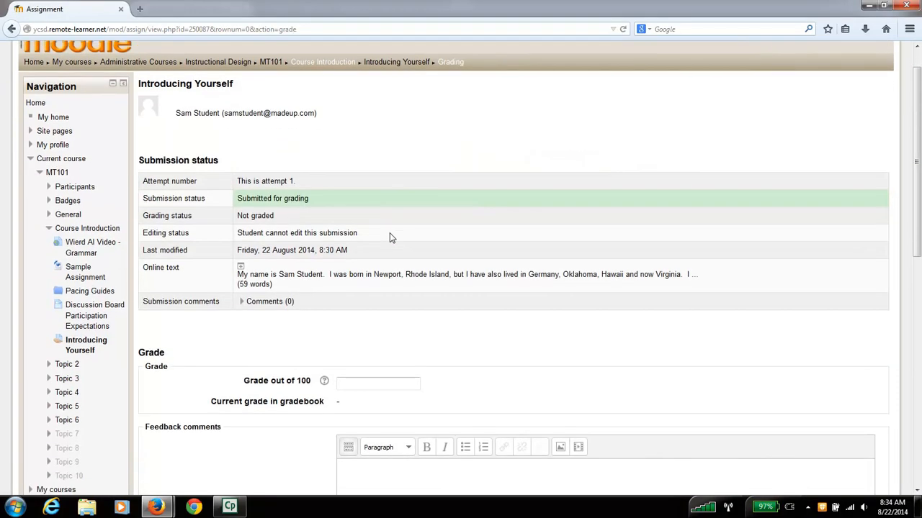
pyautogui.scroll(-3, 389, 233)
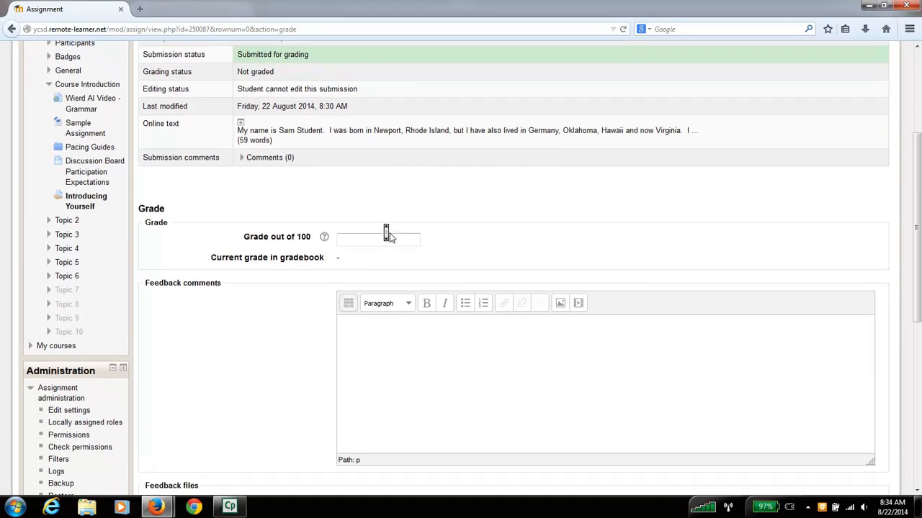
pyautogui.click(380, 234)
pyautogui.write('100')
# Step: Write the feedback comment "Great job on the your first assignment", the student's first name, and "Welcome to Virginia, I'm glad to have you in my class."
pyautogui.scroll(-7, 253, 339)
pyautogui.scroll(2, 253, 338)
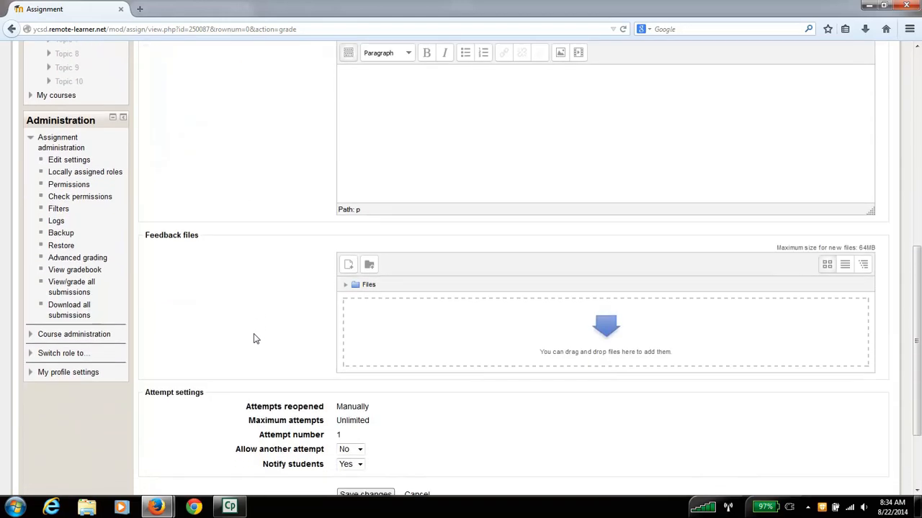
pyautogui.click(393, 190)
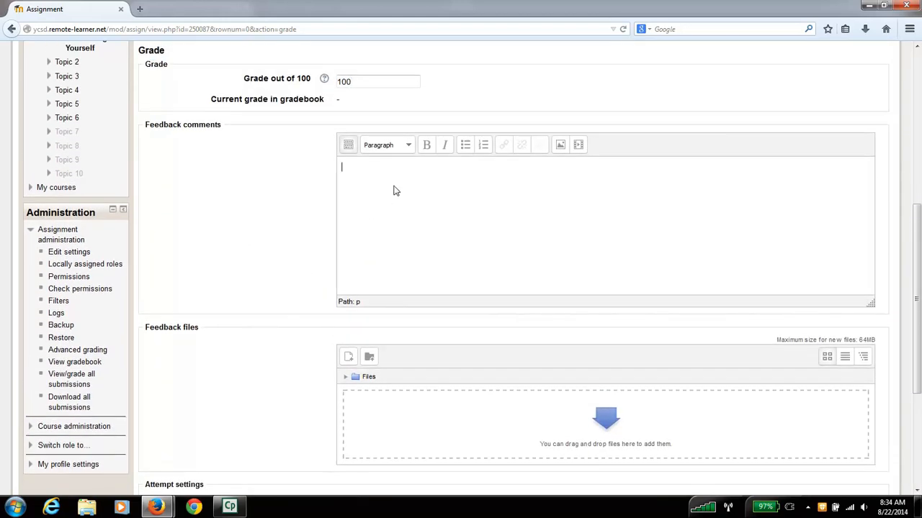
pyautogui.write('Great job on the your first a')
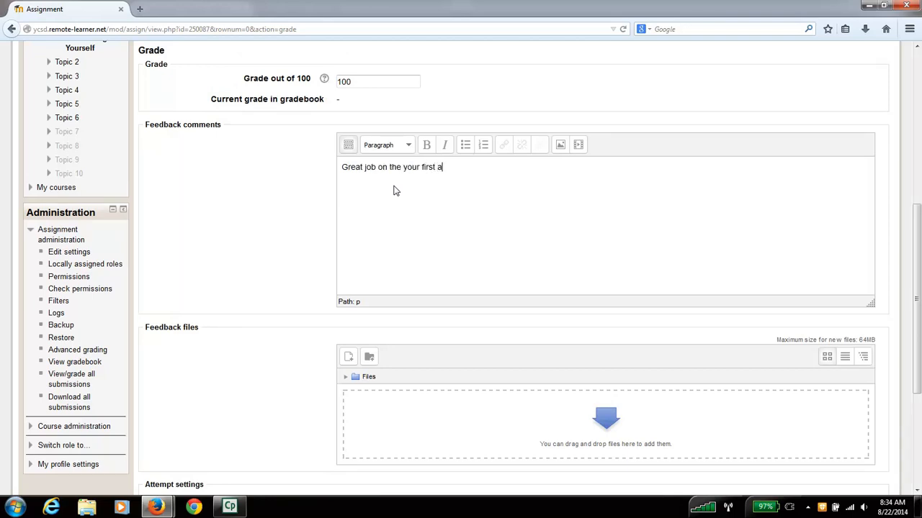
pyautogui.write('ssignment Sam!  Welcome ')
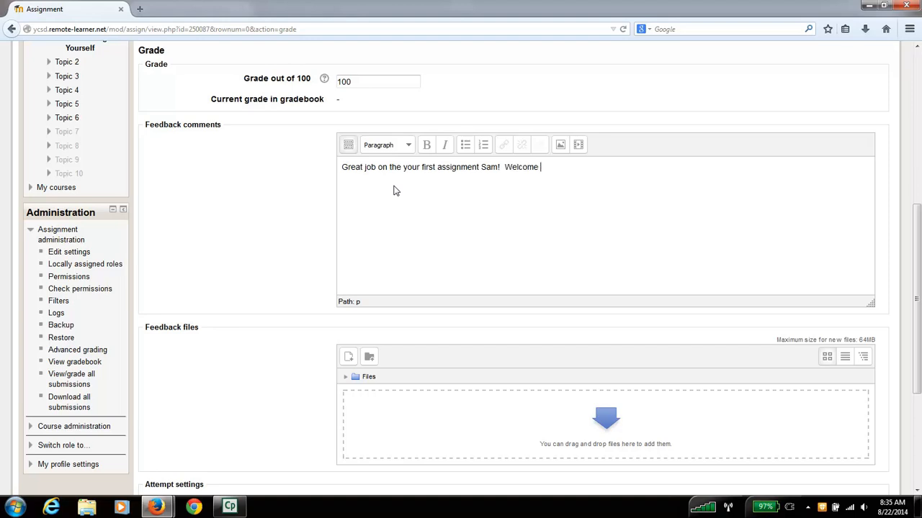
pyautogui.write("to Virginia, I'm glad to hav")
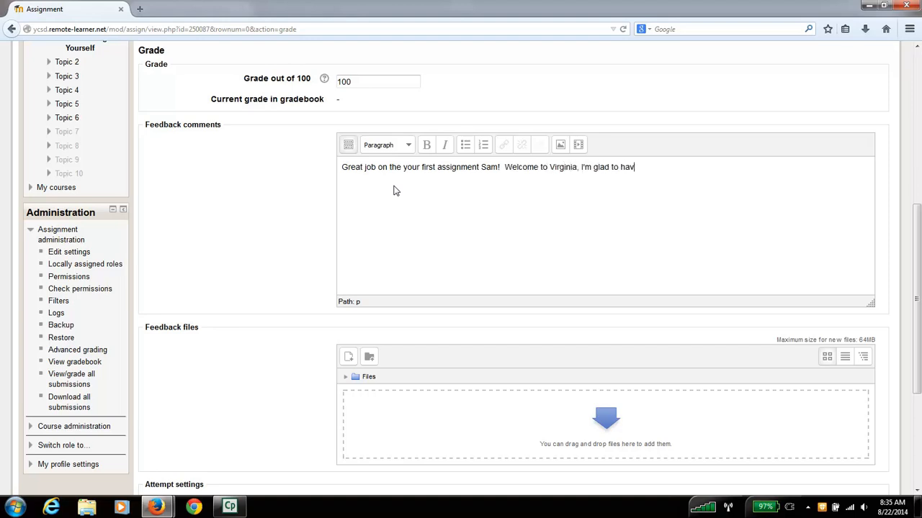
pyautogui.write('e you i nmy')
pyautogui.press('BackSpace')
pyautogui.press('BackSpace')
pyautogui.press('BackSpace')
pyautogui.press('BackSpace')
pyautogui.write('in my class.')
# Step: Save the grade and feedback with the attempt settings as they are, and return to the submissions list
pyautogui.scroll(-3, 298, 224)
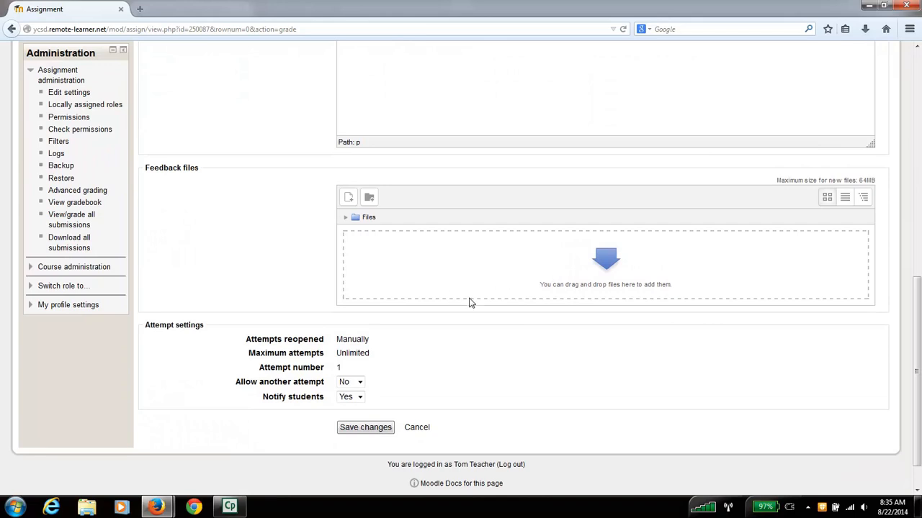
pyautogui.scroll(-1, 490, 336)
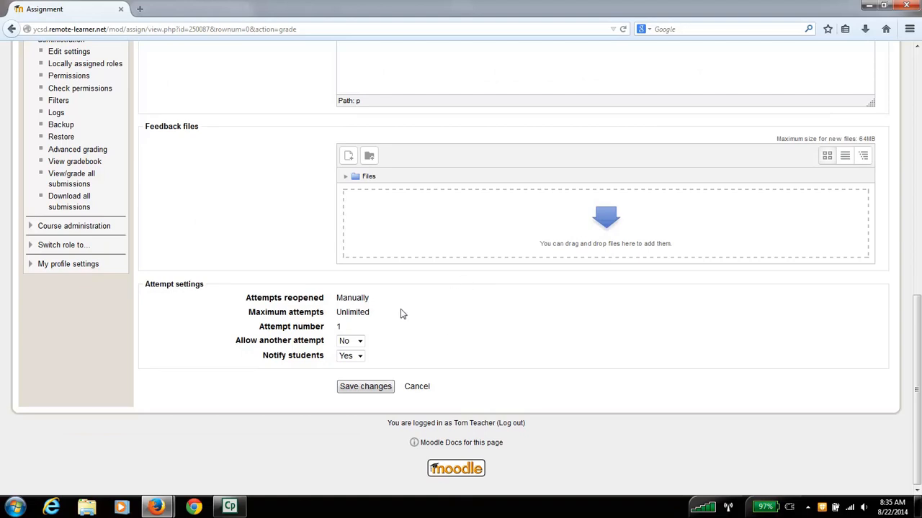
pyautogui.click(376, 388)
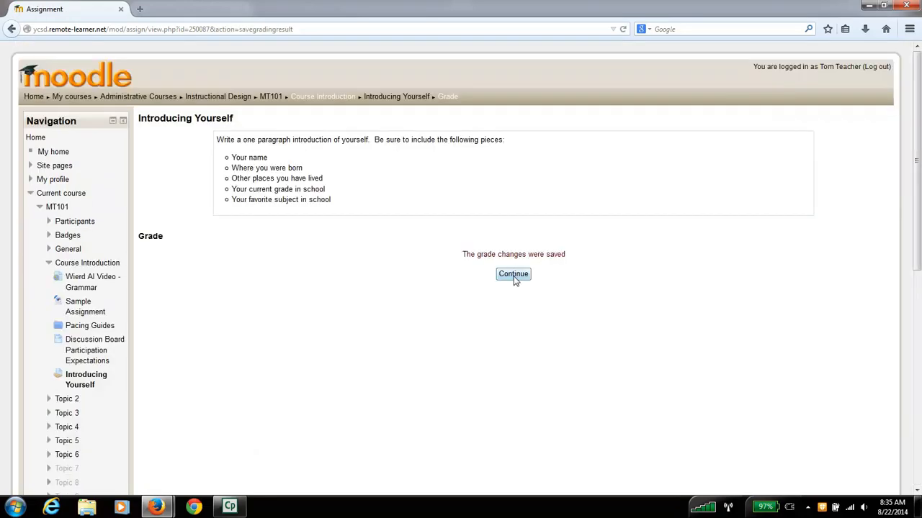
pyautogui.click(514, 277)
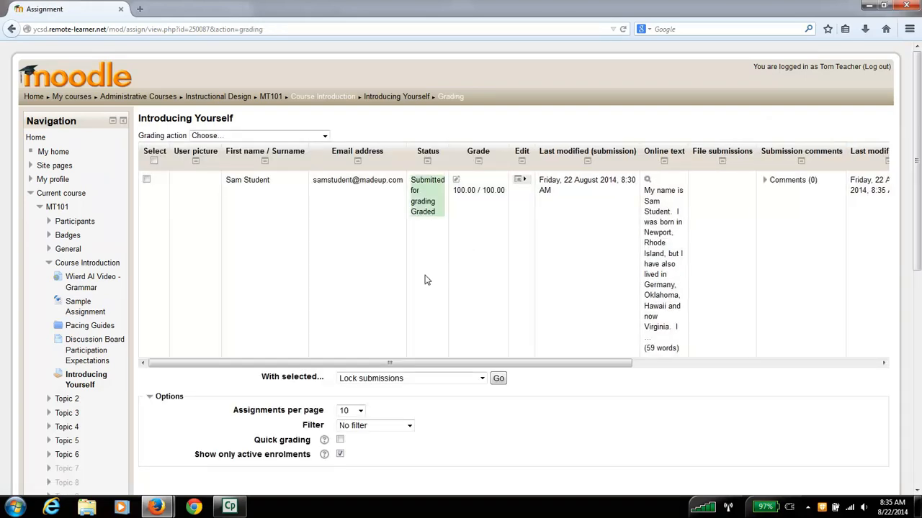
# Step: Set the submissions list to show 50 assignments per page
pyautogui.scroll(-1, 574, 396)
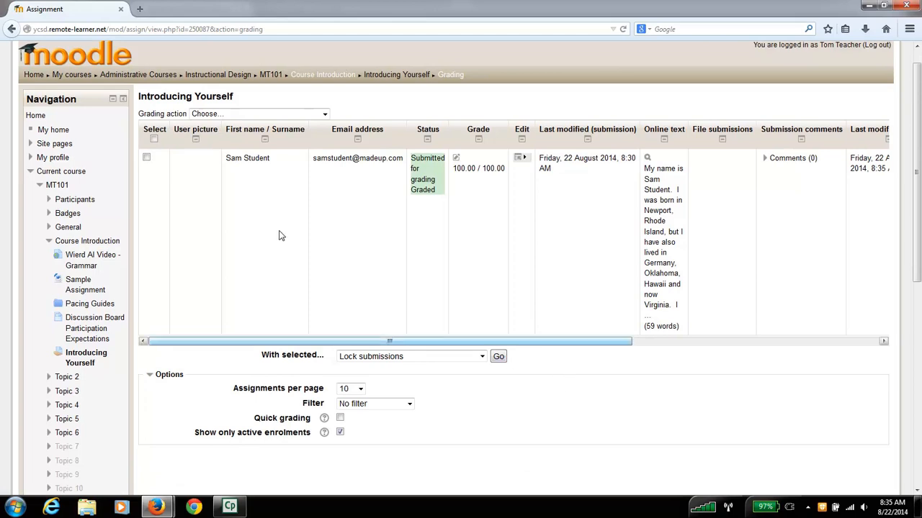
pyautogui.click(146, 159)
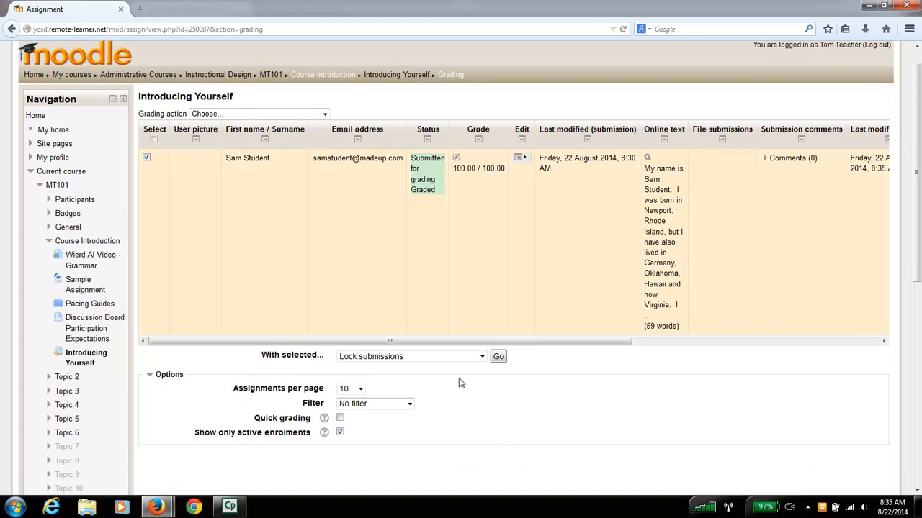
pyautogui.click(360, 390)
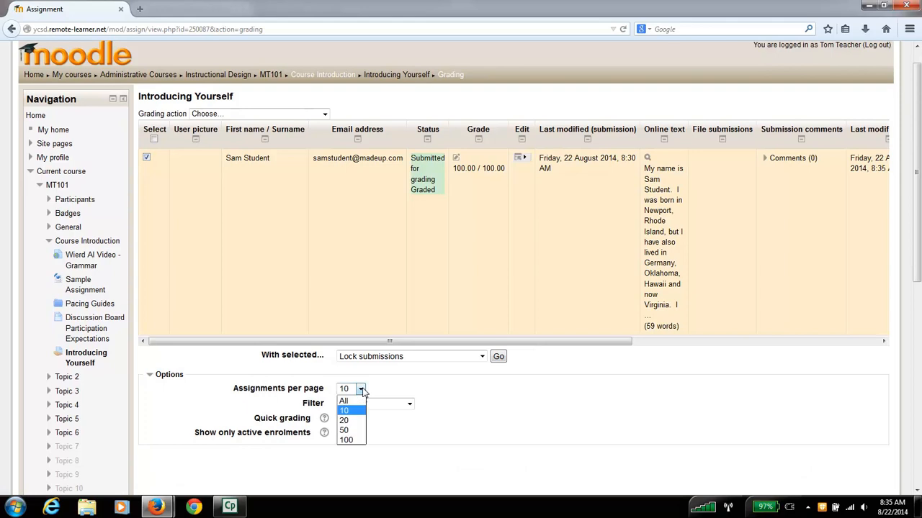
pyautogui.click(358, 432)
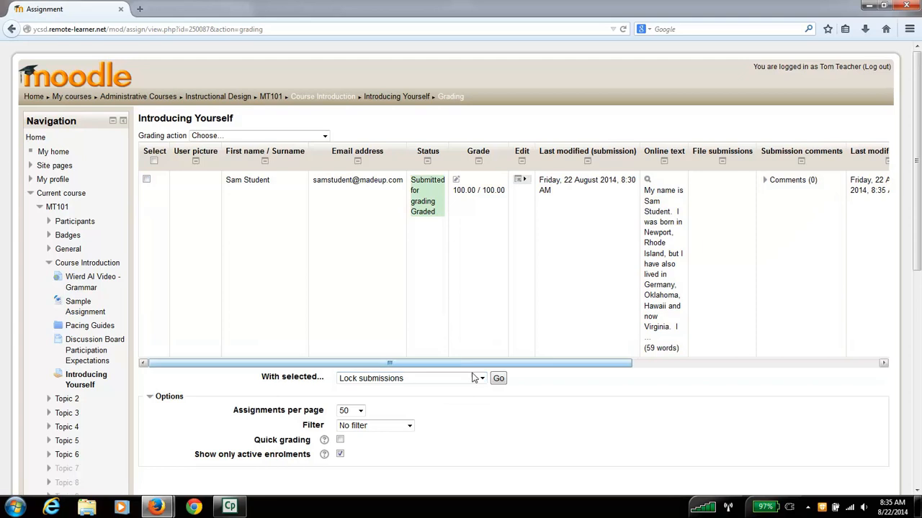
# Step: Select the student's submission and review the bulk actions available for selected submissions without applying any
pyautogui.scroll(-1, 547, 387)
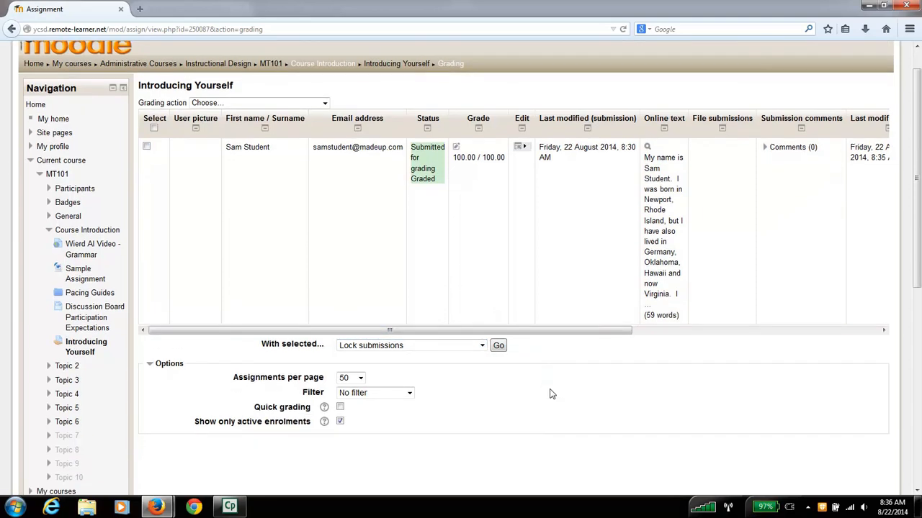
pyautogui.click(146, 146)
pyautogui.click(481, 345)
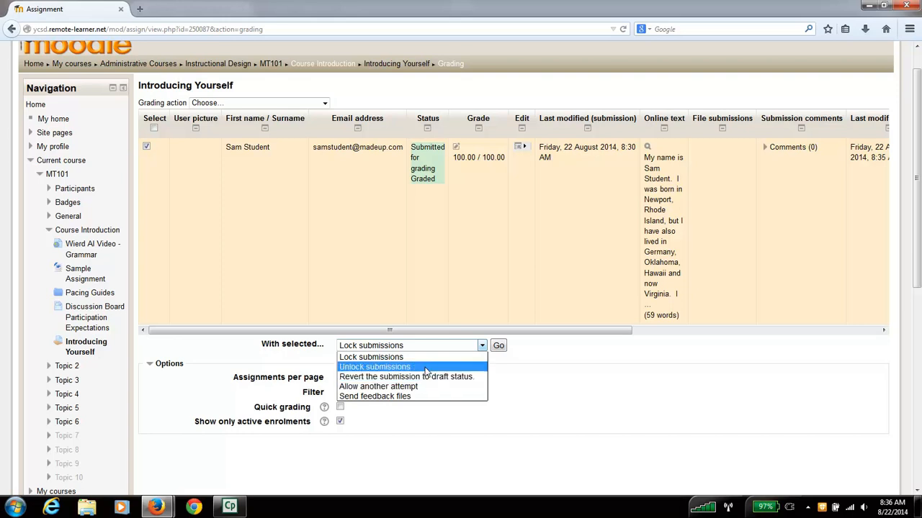
pyautogui.click(509, 370)
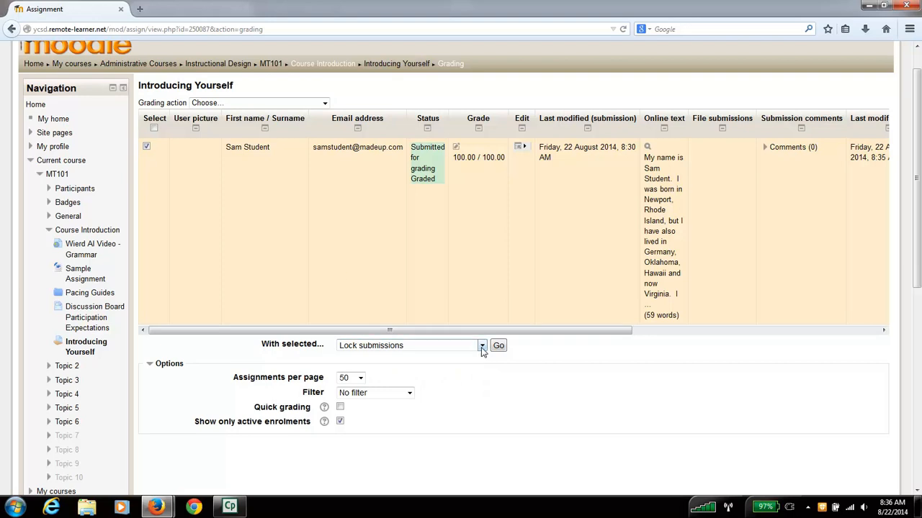
# Step: View the page for uploading multiple feedback files in a zip, and cancel back to the submissions list
pyautogui.click(325, 104)
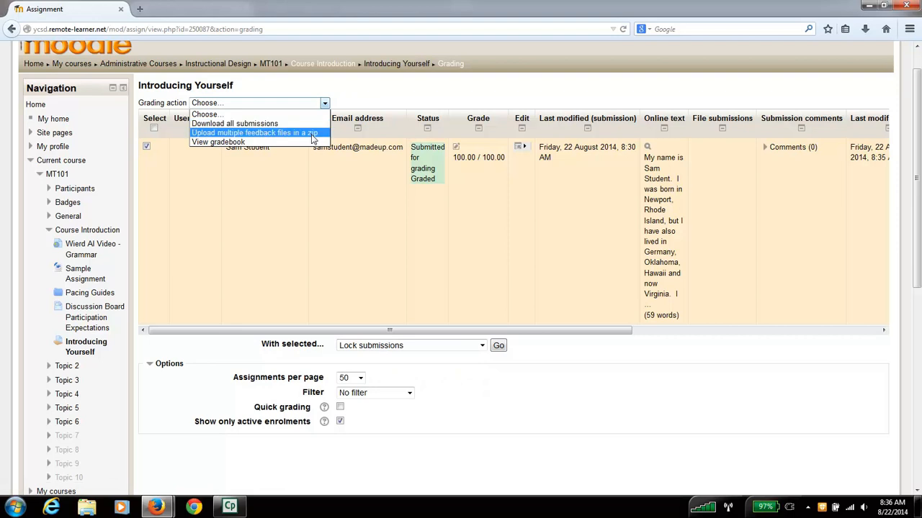
pyautogui.click(289, 134)
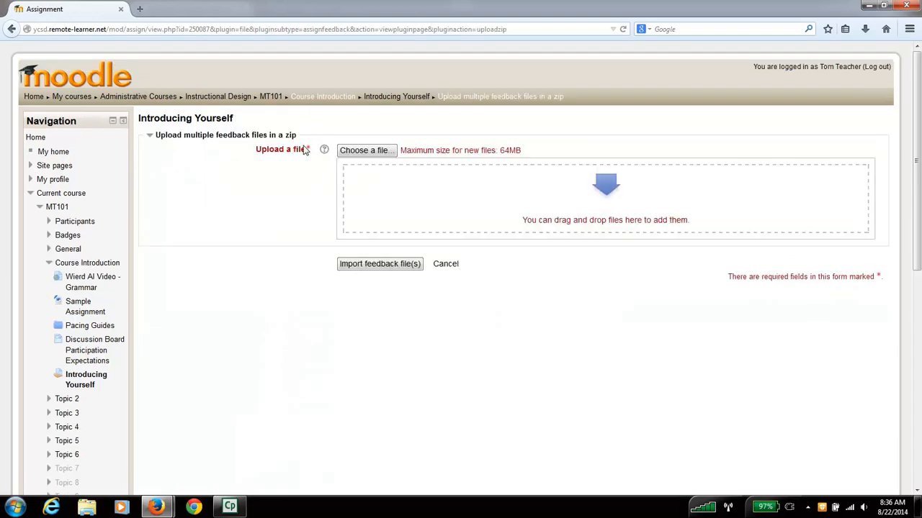
pyautogui.click(444, 264)
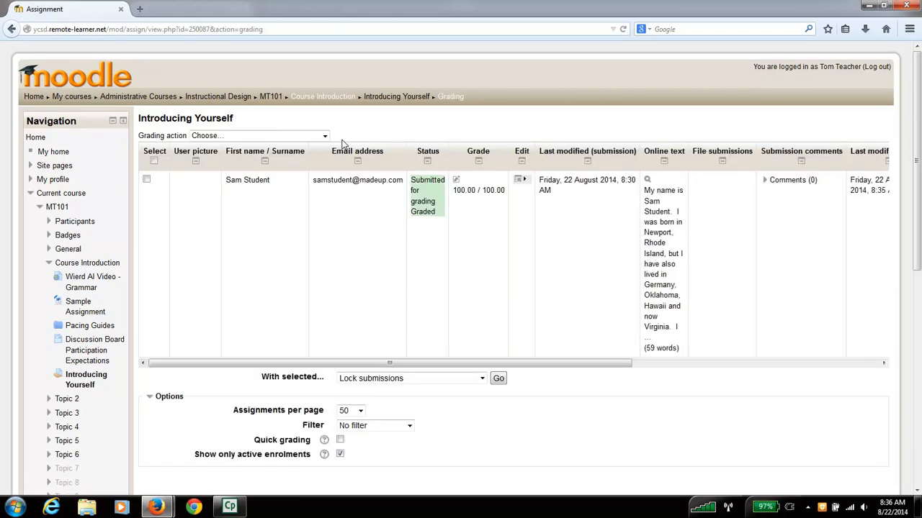
# Step: Review the grading actions offered for the assignment, including View gradebook, without choosing one
pyautogui.click(324, 136)
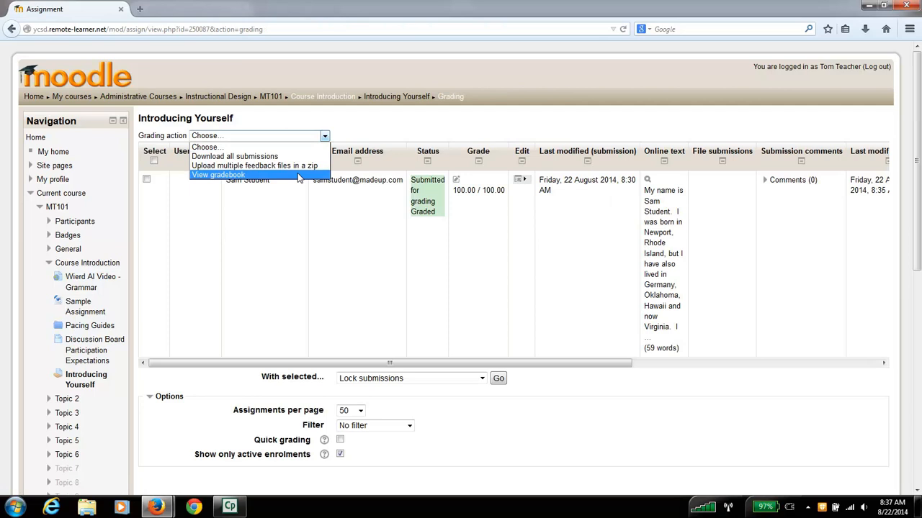
pyautogui.click(466, 430)
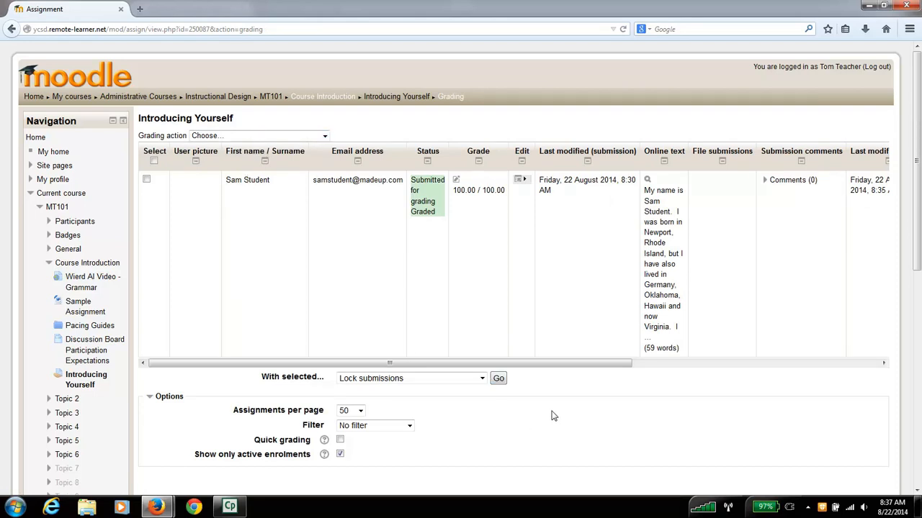
pyautogui.scroll(-3, 552, 417)
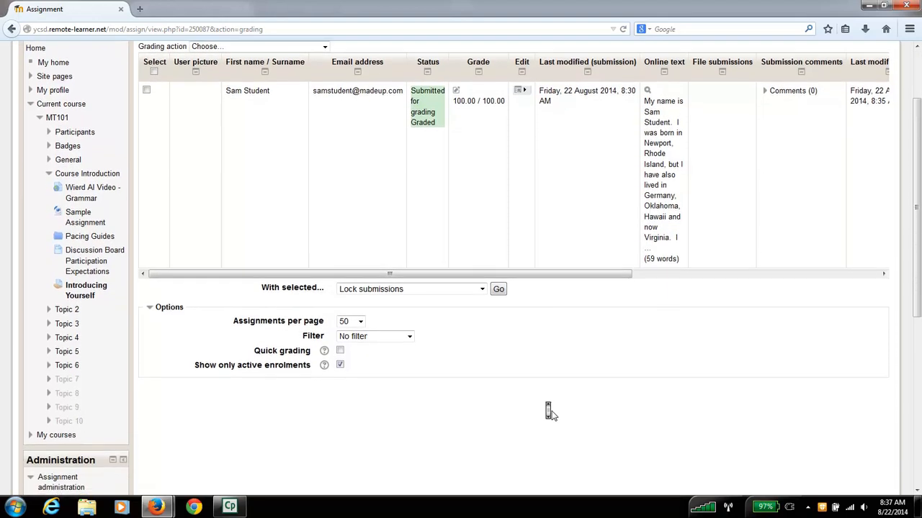
pyautogui.scroll(3, 549, 412)
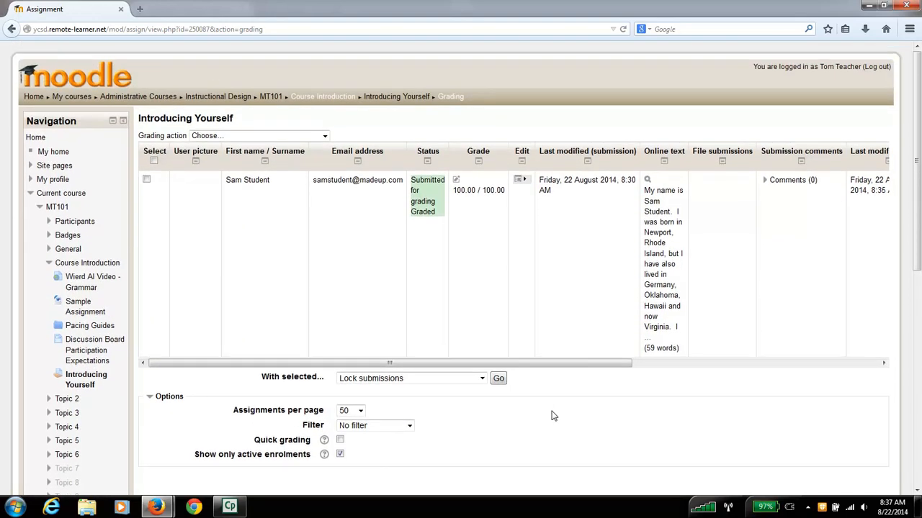